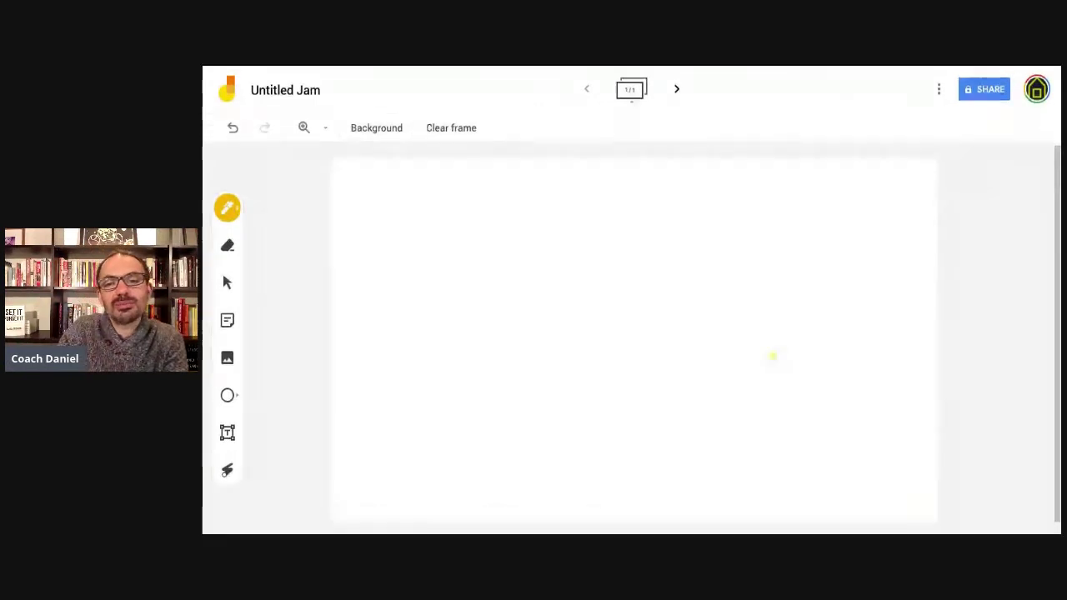
- Open the Pen tool's pen-type and colour choices on the blank jam
left_click(235, 218)
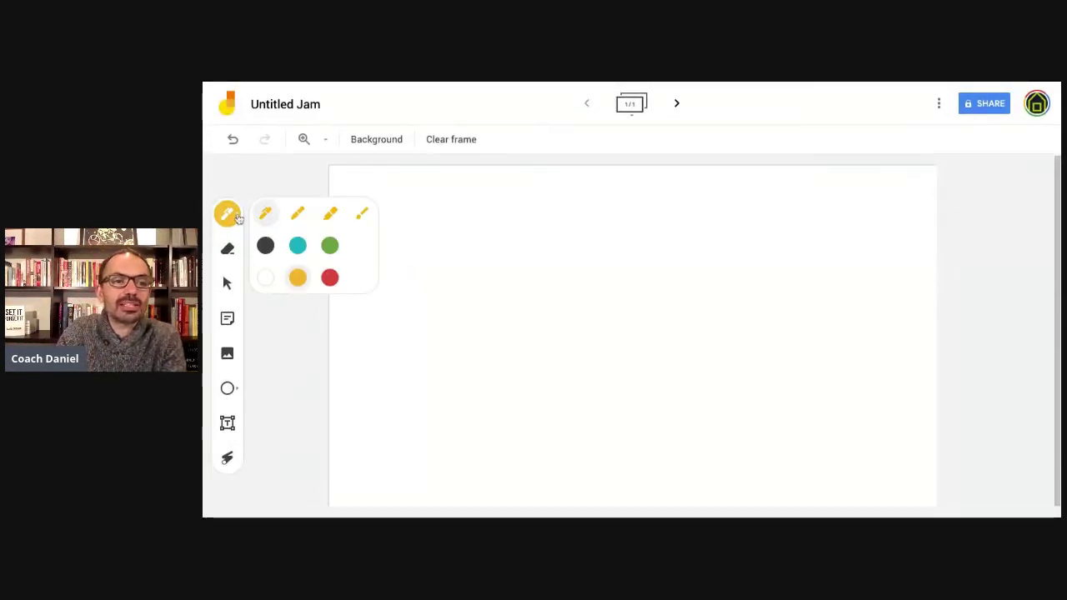
- In black, write 6A under both bottom corners and the midday time label at bottom centre
left_click(263, 246)
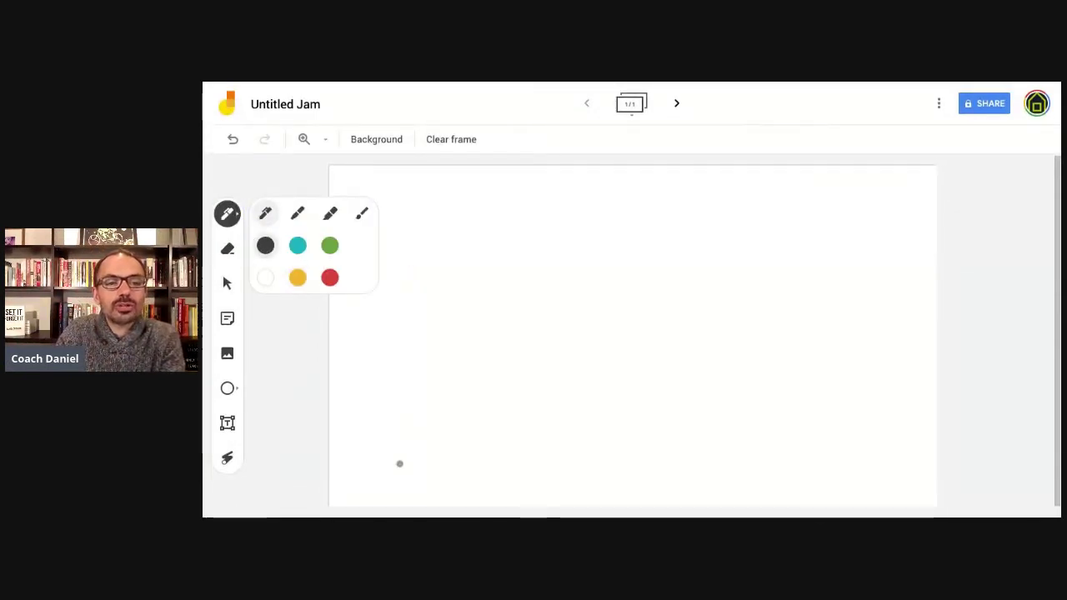
mouse_move(367, 455)
left_mouse_down()
mouse_move(350, 477)
mouse_move(375, 499)
mouse_move(404, 487)
left_mouse_up()
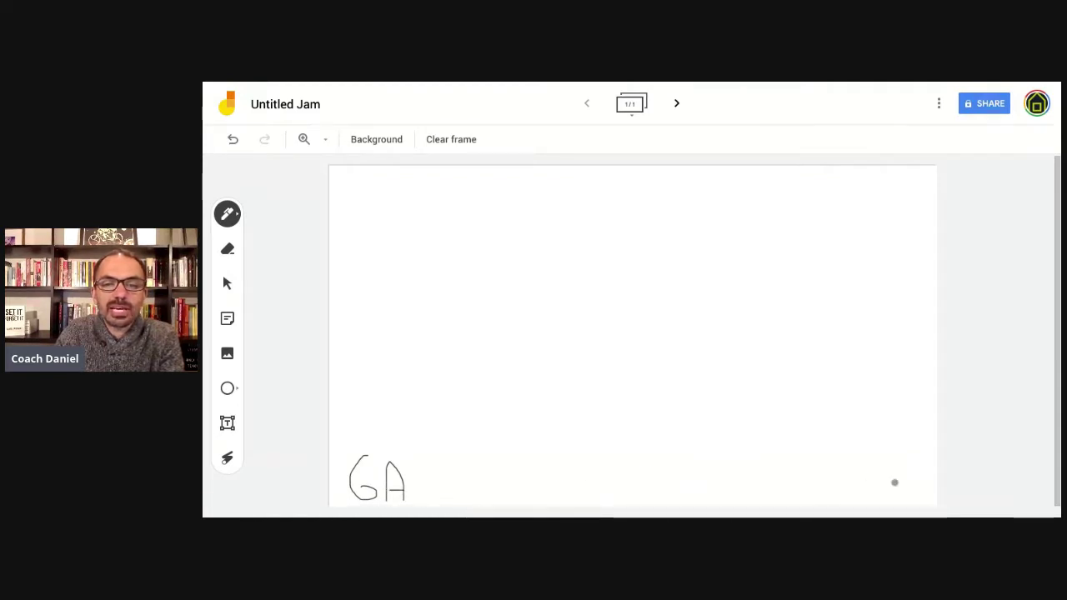
mouse_move(897, 458)
left_mouse_down()
mouse_move(872, 504)
mouse_move(896, 490)
mouse_move(922, 503)
left_mouse_up()
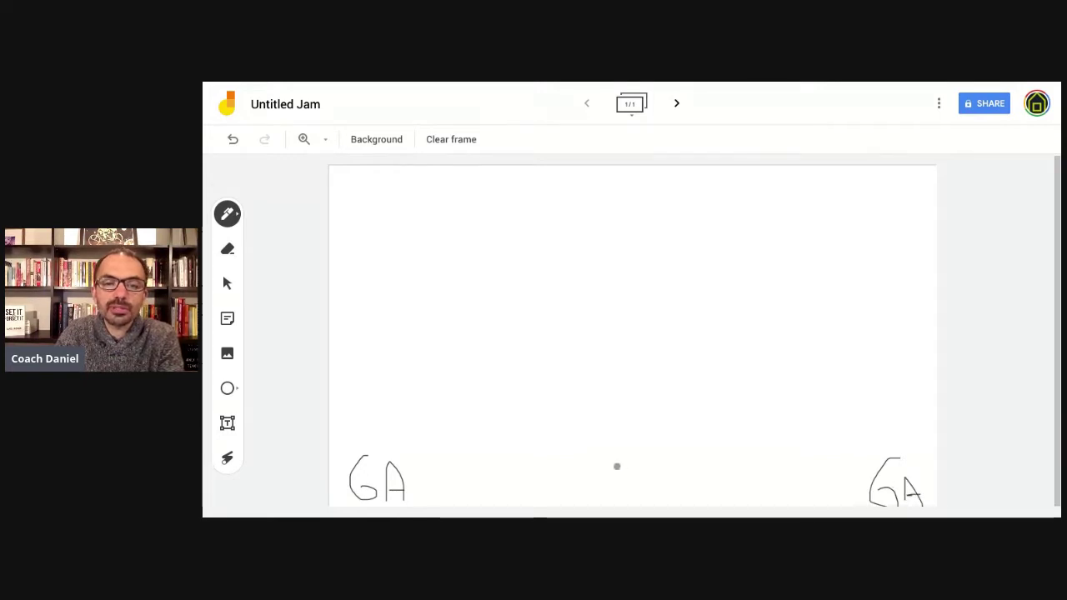
mouse_move(627, 462)
left_mouse_down()
mouse_move(618, 505)
mouse_move(647, 500)
mouse_move(659, 467)
left_mouse_up()
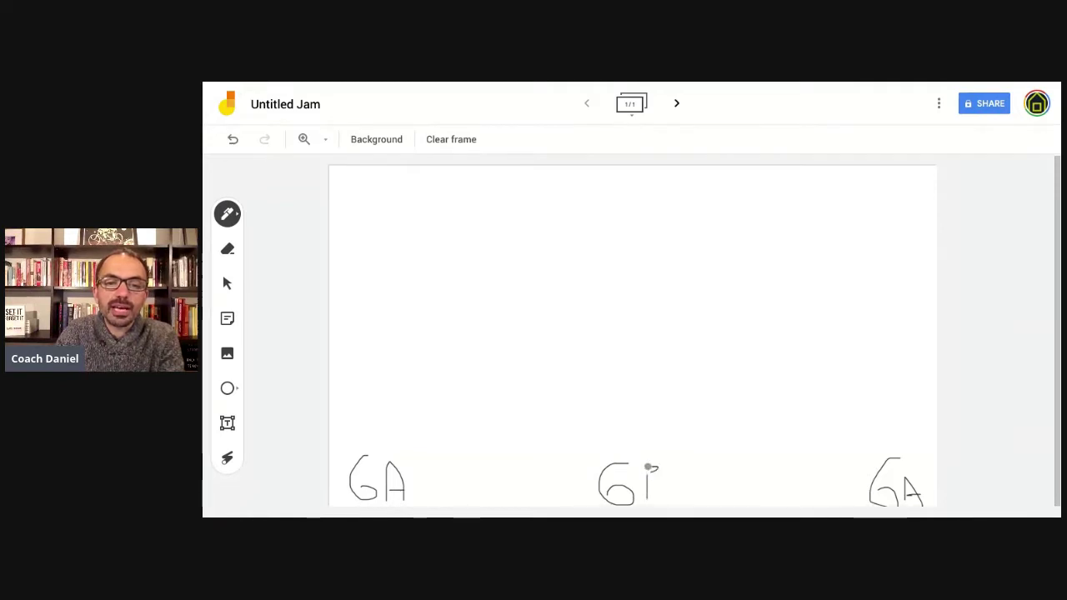
- Draw the horizontal baseline and the vertical axis rising from its left end
left_click_drag(361, 415, 930, 434)
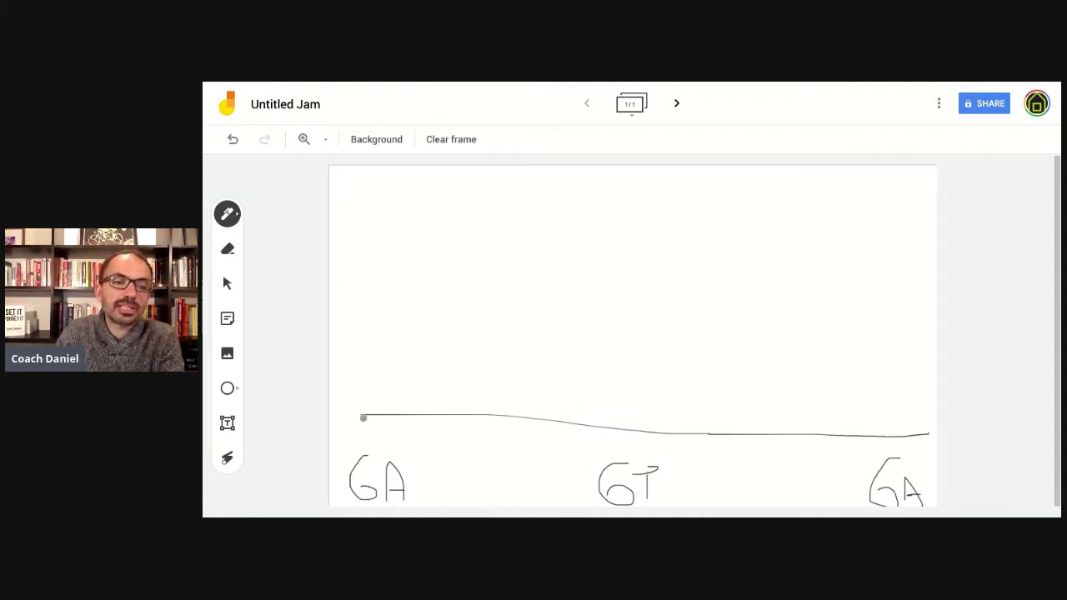
left_click_drag(362, 417, 372, 197)
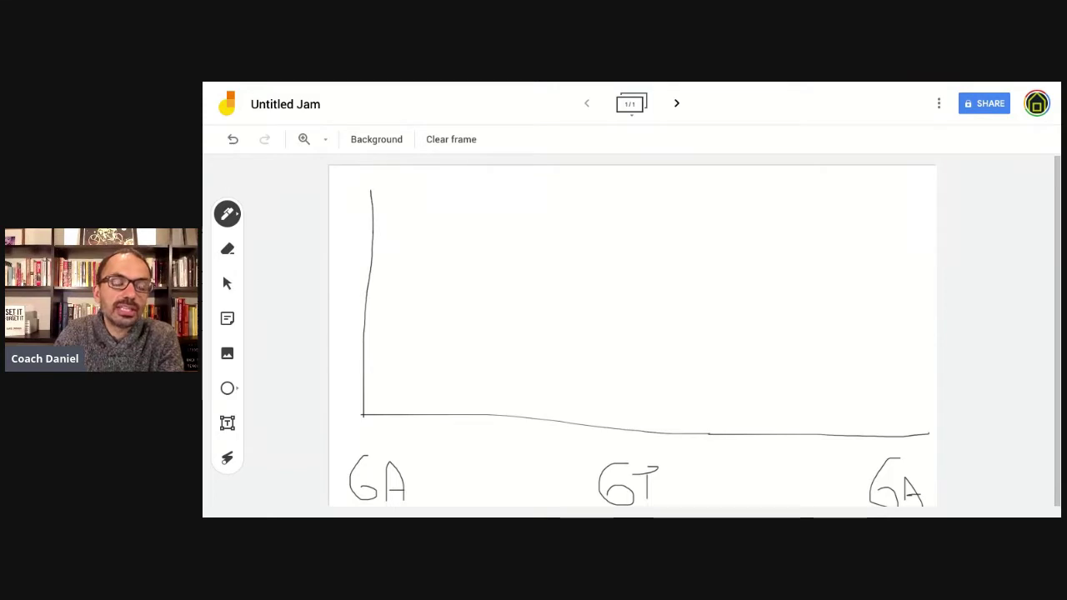
left_click(228, 214)
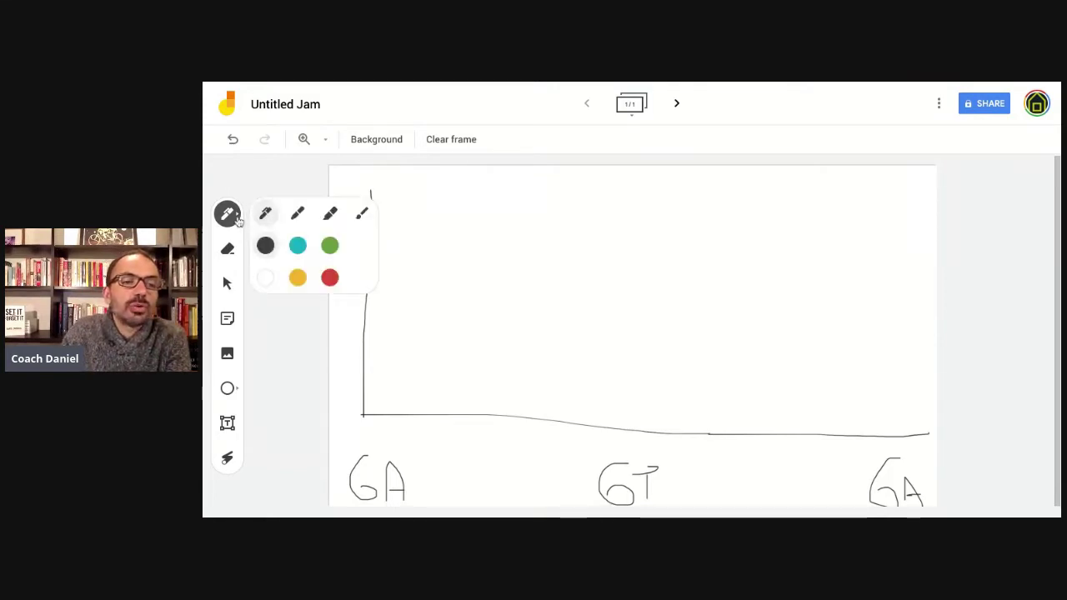
- Switch the pen to green and write an H beside the top of the vertical axis
left_click(331, 246)
left_click(342, 177)
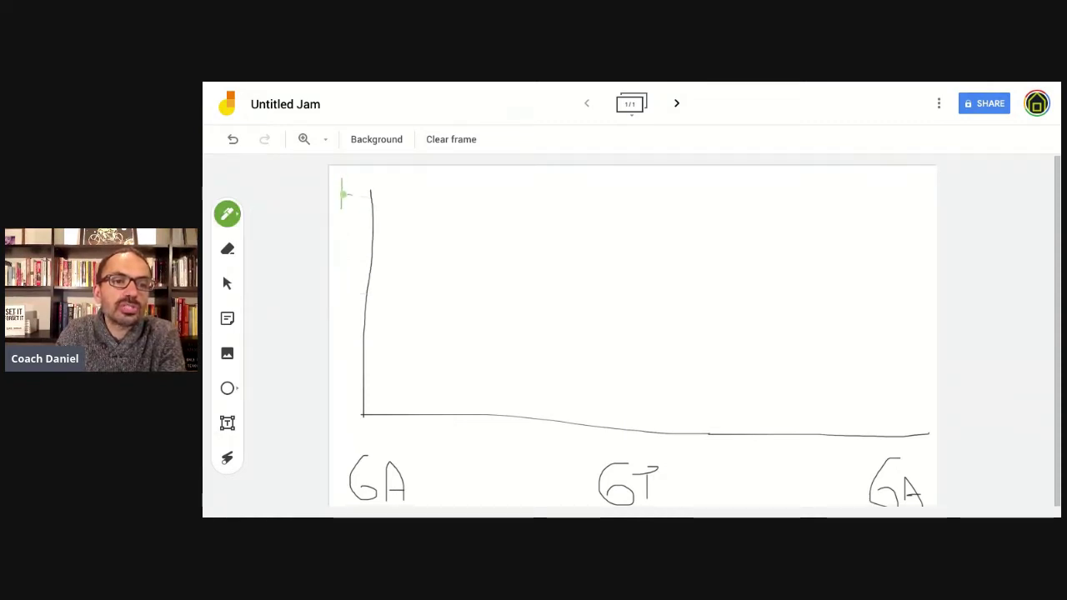
left_click_drag(343, 194, 355, 200)
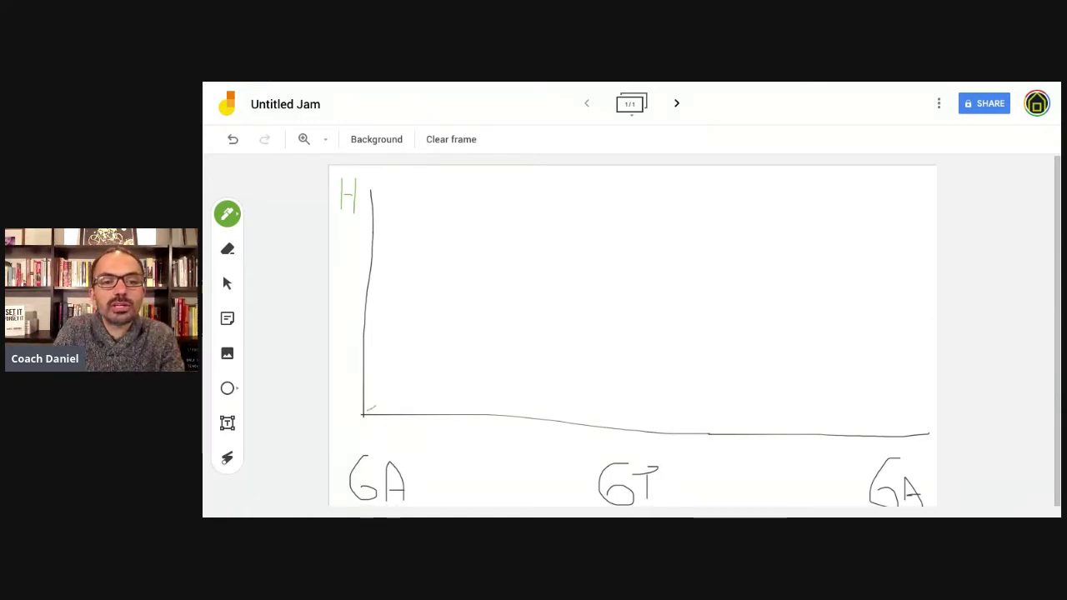
- Draw the green line climbing from the origin to a peak right of centre, then turning downward
left_click_drag(375, 407, 628, 316)
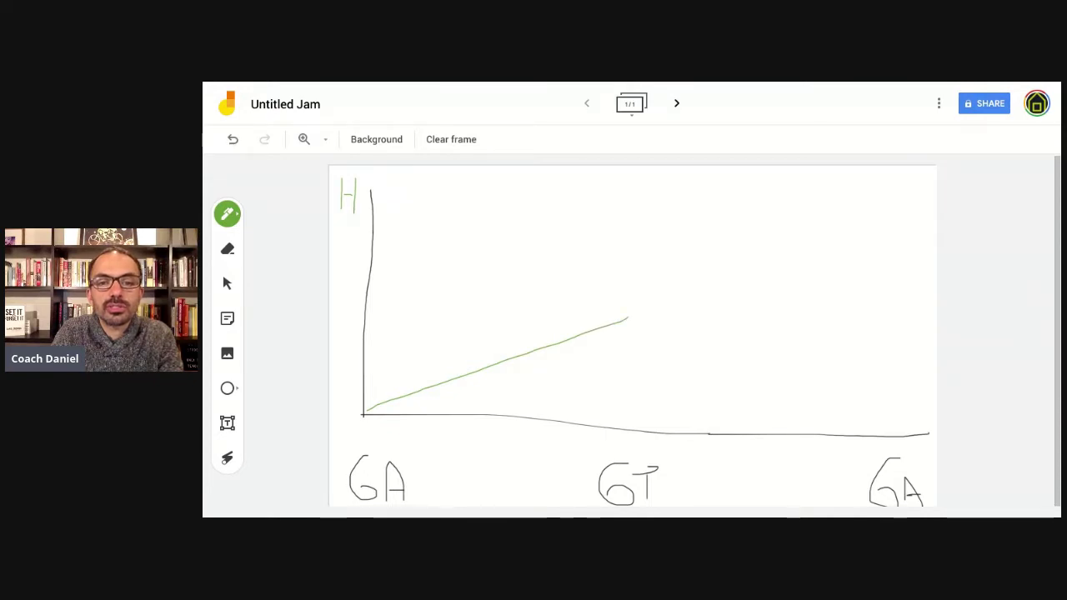
left_click_drag(665, 305, 729, 281)
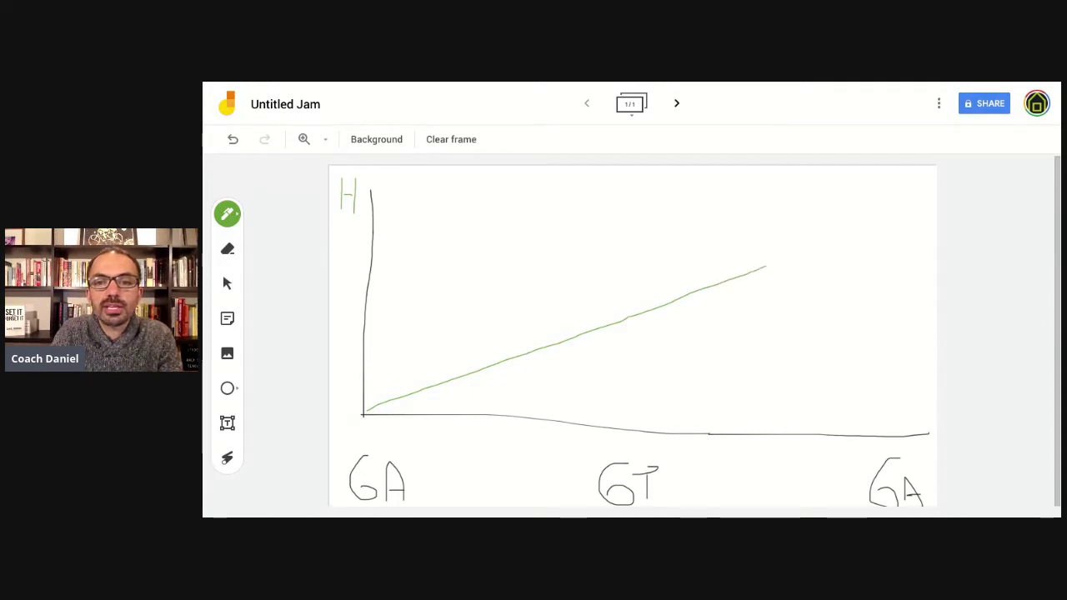
left_click_drag(781, 263, 787, 261)
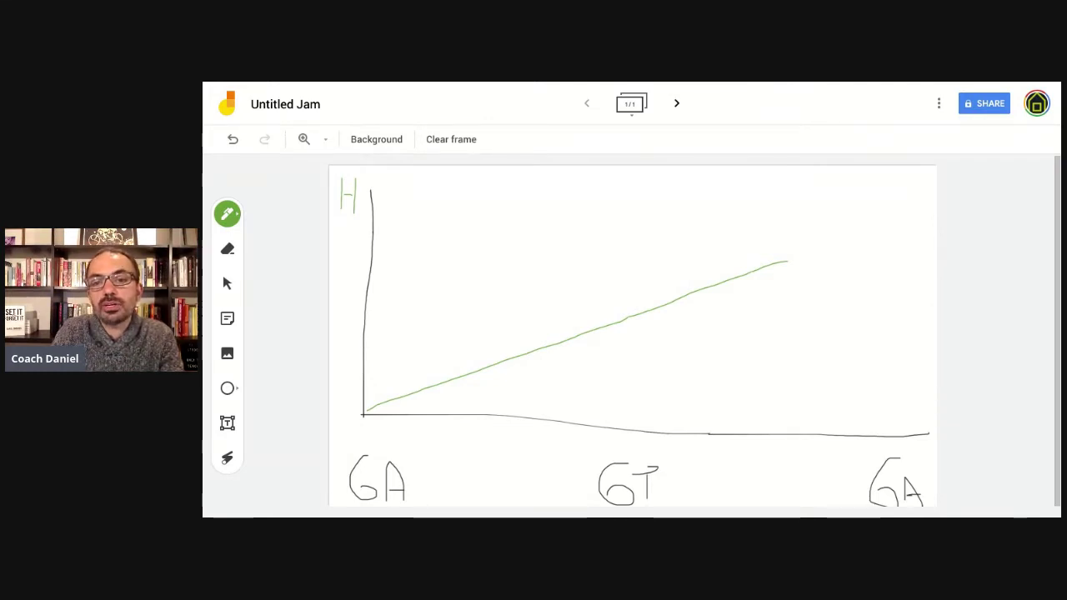
left_click_drag(792, 265, 797, 272)
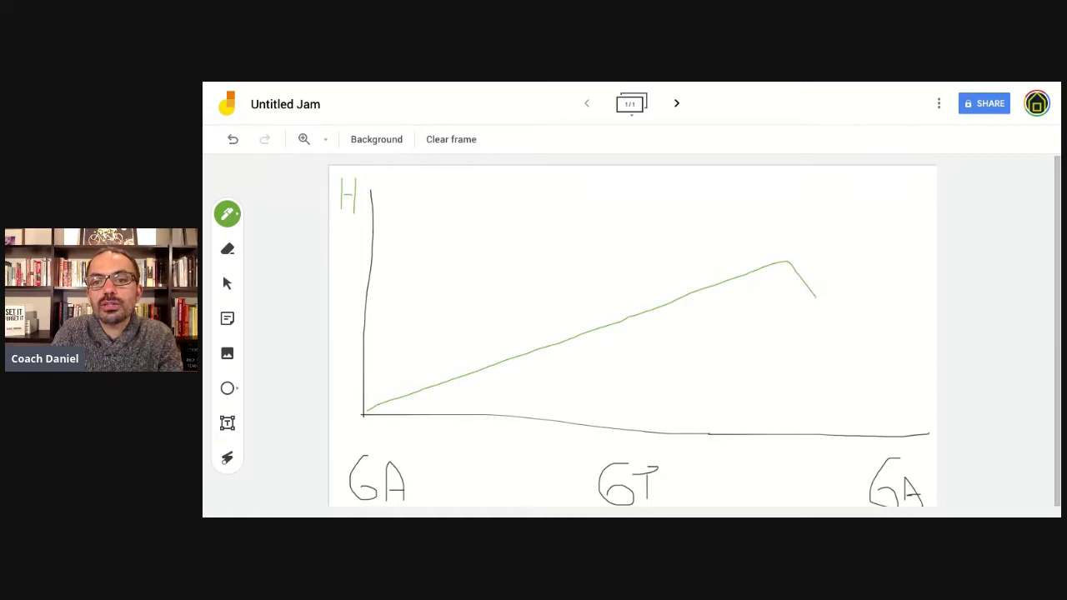
left_click_drag(846, 345, 870, 392)
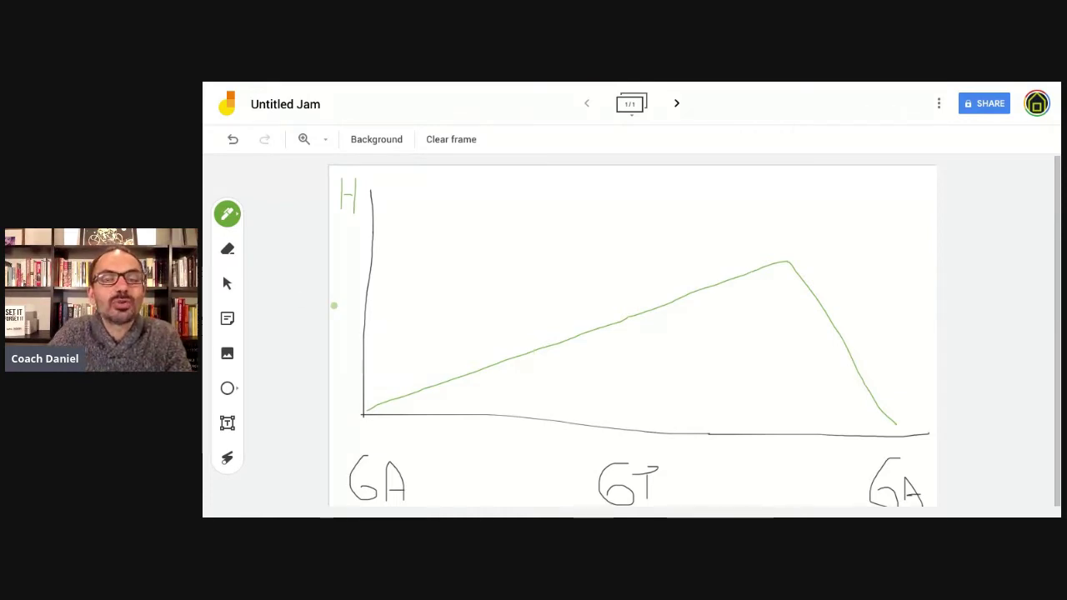
- Bring up the pen colour choices to change the ink colour
left_click(237, 216)
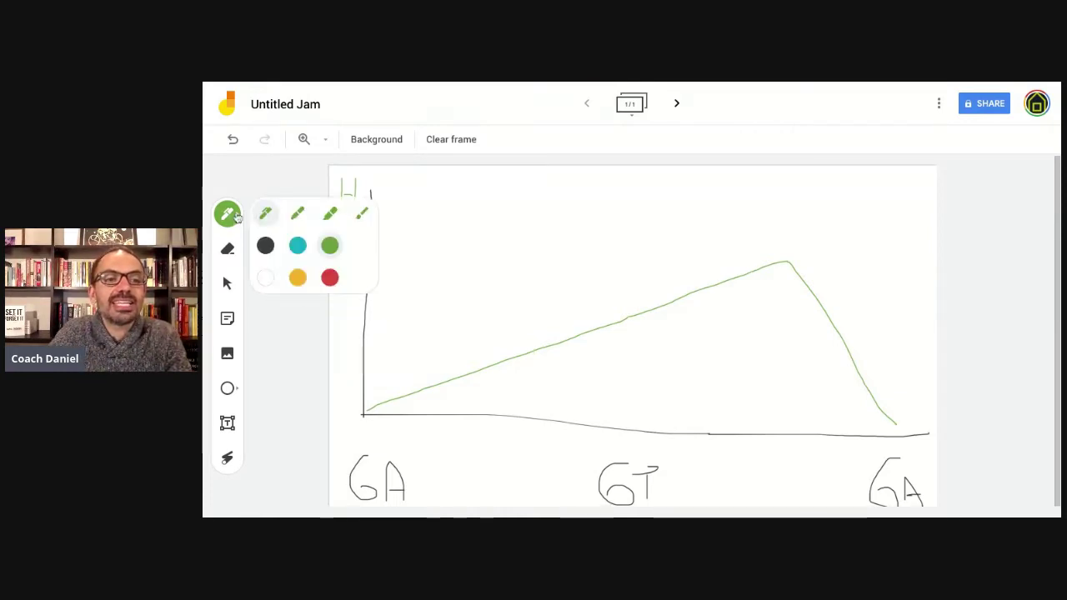
- Switch to yellow, write a C below the H, and draw small upward arrows near the origin
left_click(298, 277)
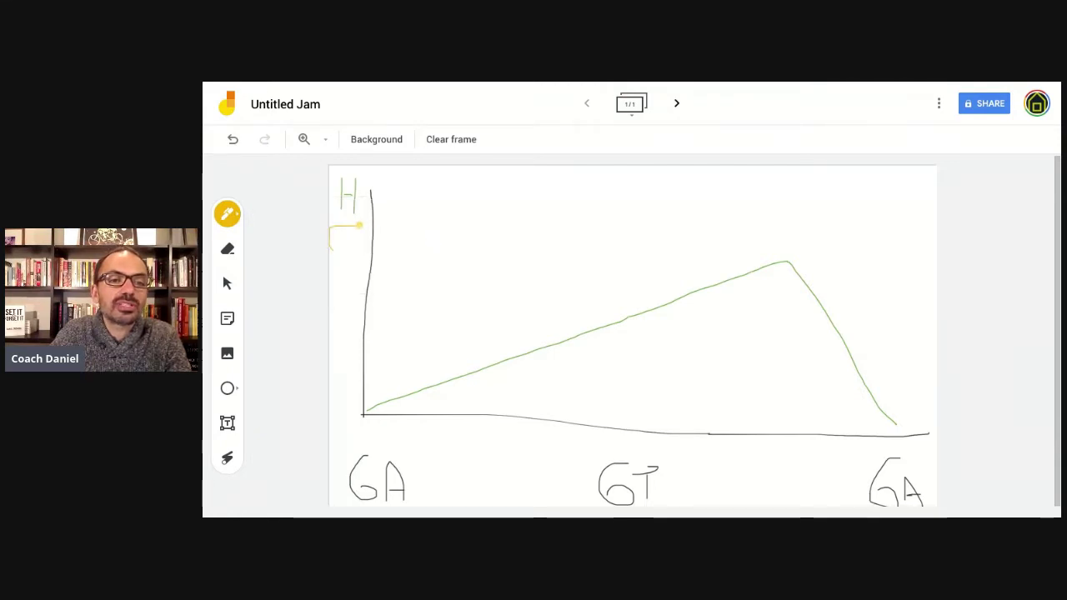
mouse_move(359, 227)
left_mouse_down()
mouse_move(331, 235)
mouse_move(338, 255)
mouse_move(361, 255)
left_mouse_up()
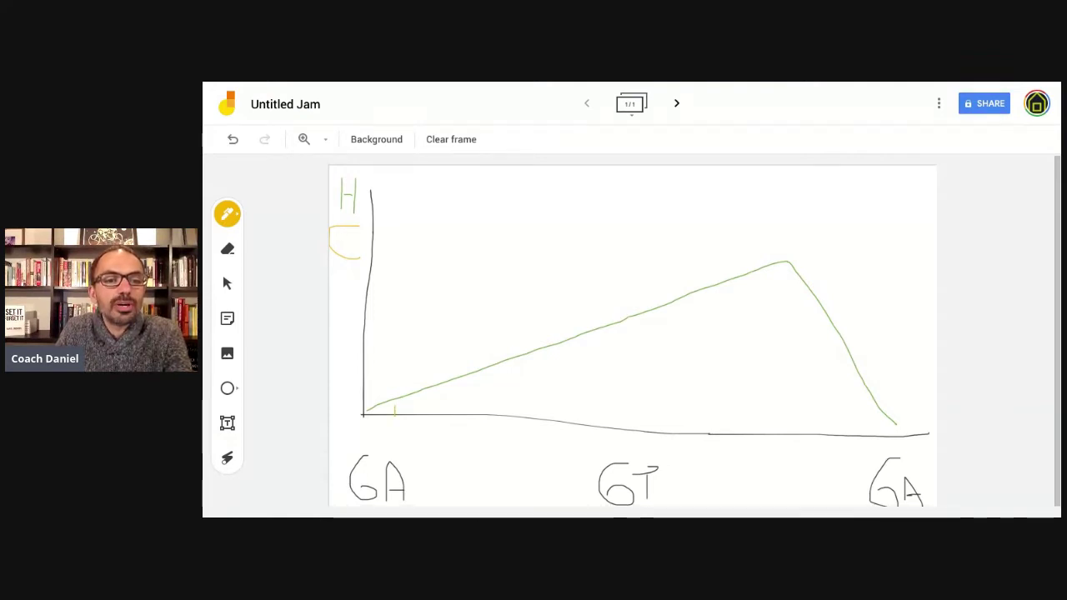
left_click_drag(385, 408, 395, 408)
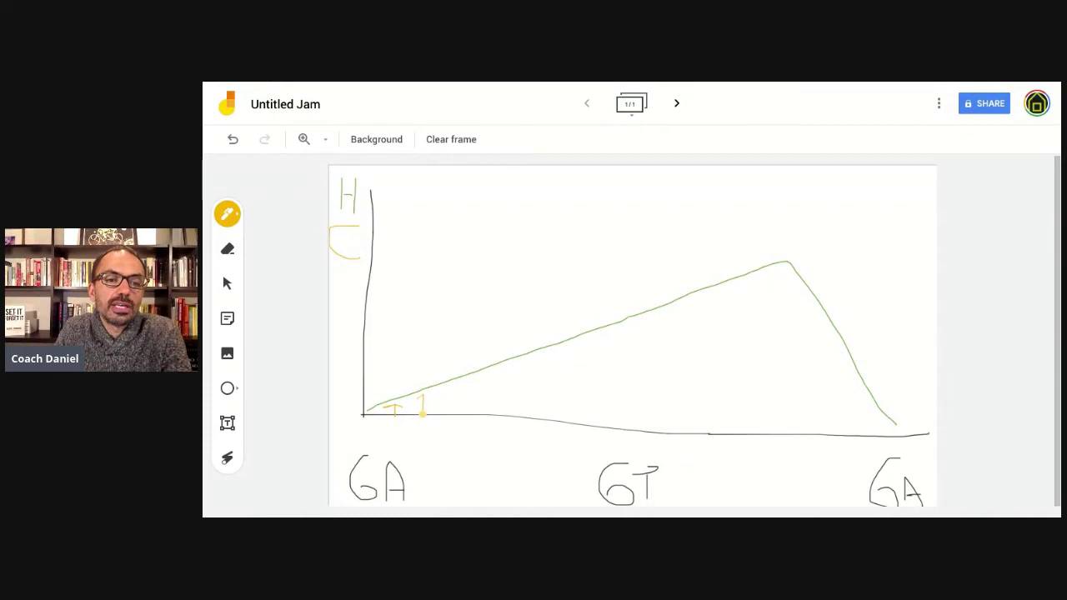
left_click_drag(419, 404, 427, 404)
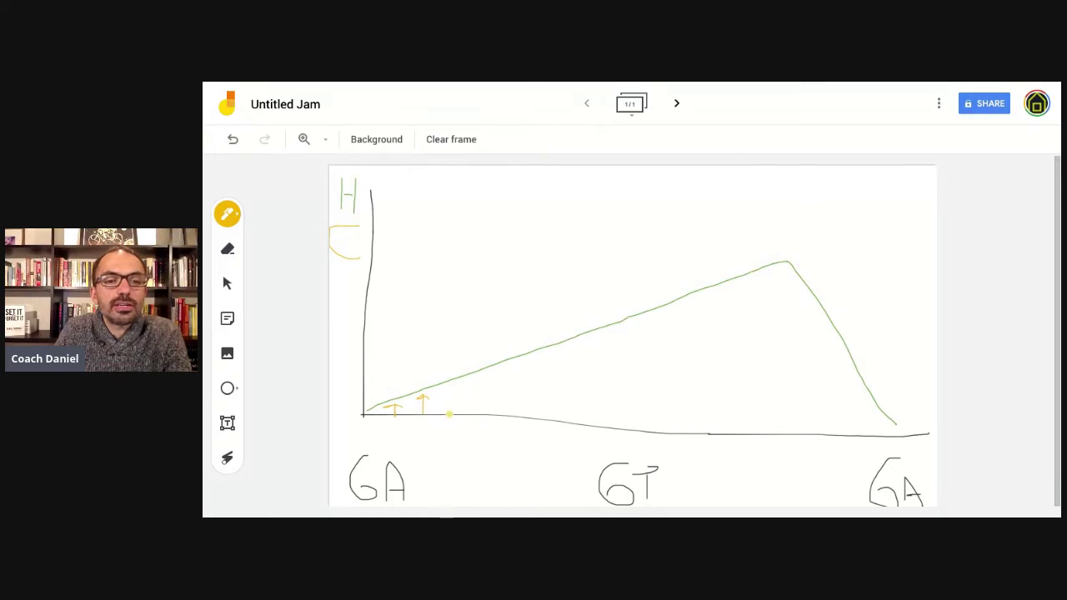
left_click_drag(447, 386, 449, 413)
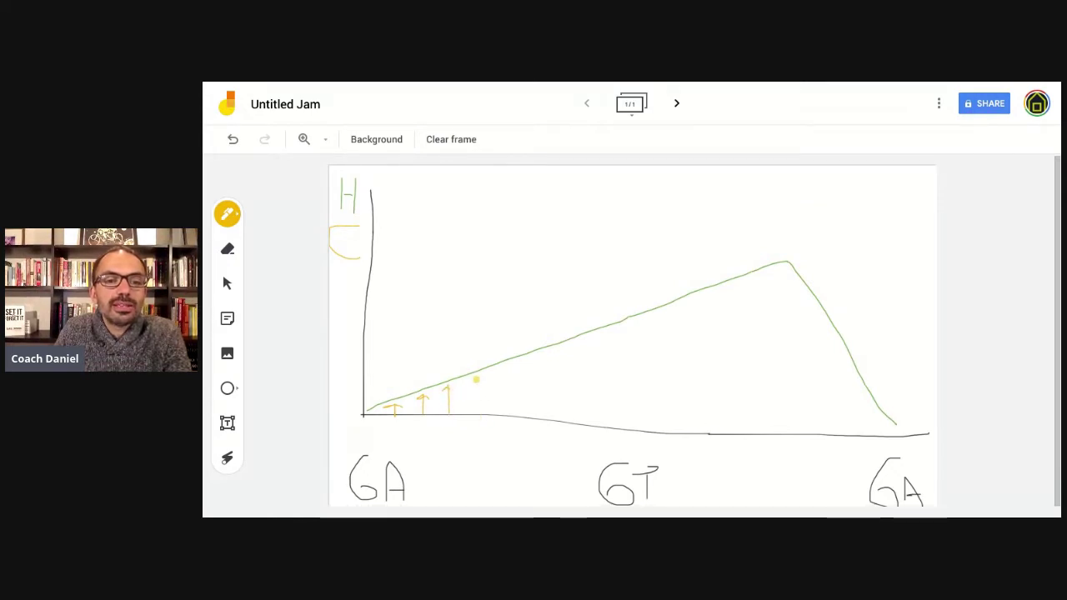
mouse_move(476, 380)
left_mouse_down()
mouse_move(477, 412)
mouse_move(481, 382)
left_mouse_up()
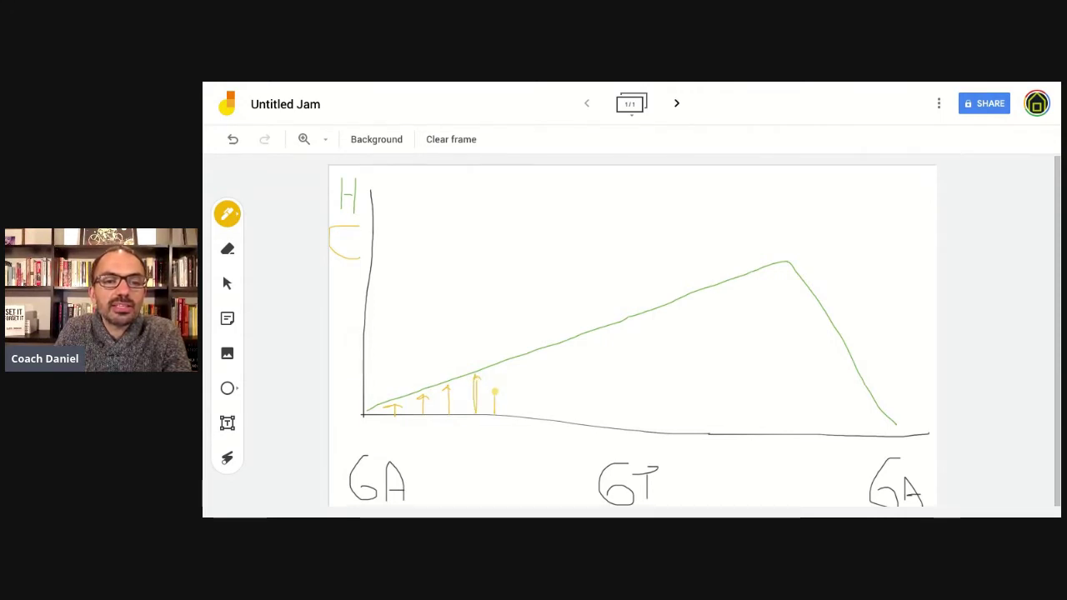
left_click_drag(489, 397, 499, 398)
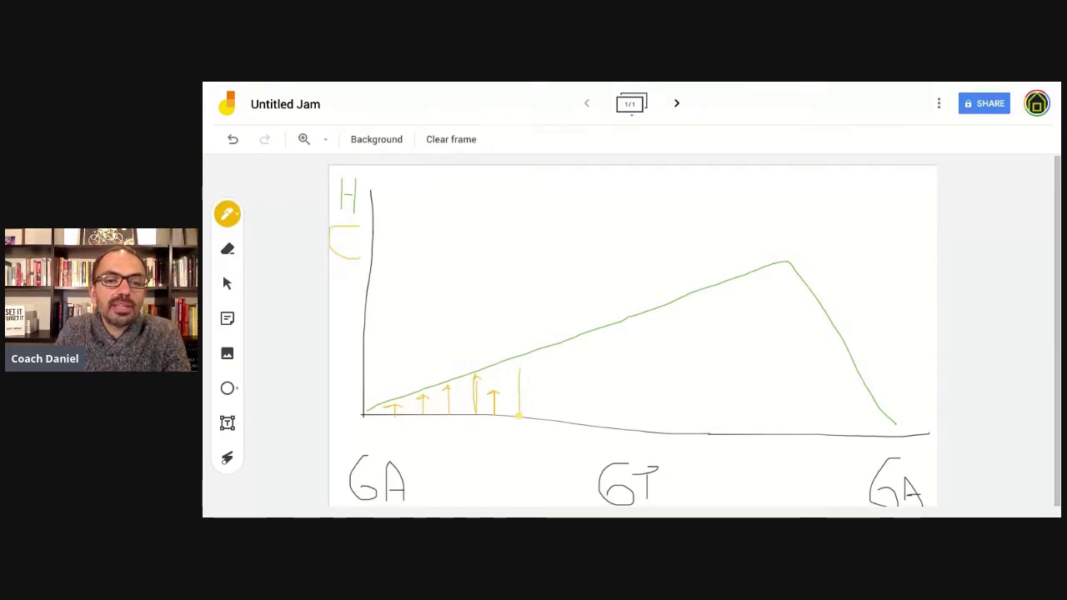
left_click_drag(515, 380, 523, 378)
- Draw tall yellow arrows from the baseline up to the rising green line and its peak
mouse_move(555, 423)
left_mouse_down()
mouse_move(555, 360)
mouse_move(585, 402)
mouse_move(587, 334)
mouse_move(593, 342)
left_mouse_up()
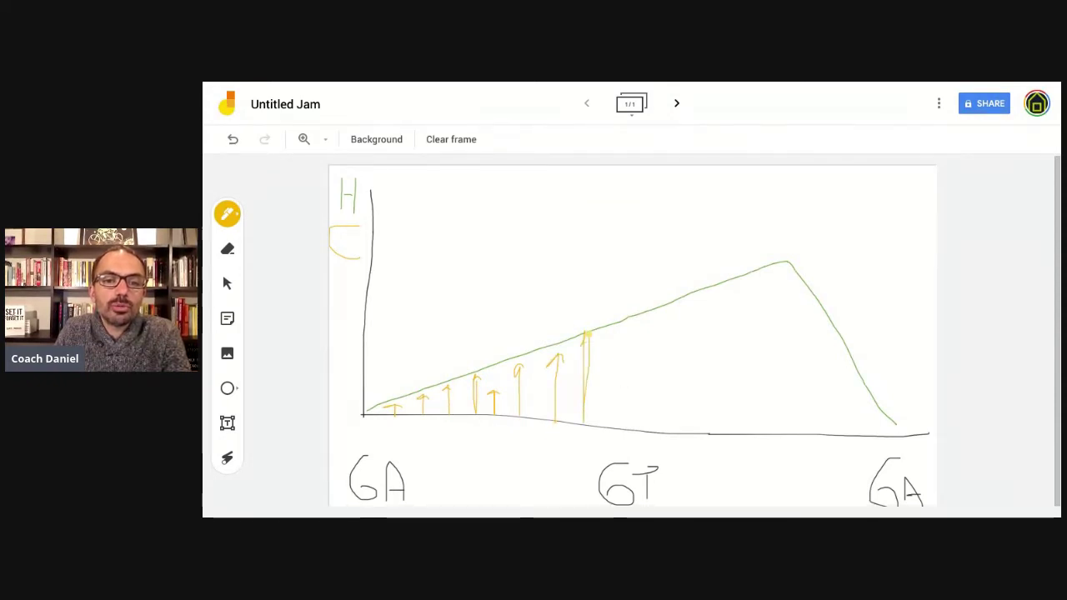
mouse_move(626, 431)
left_mouse_down()
mouse_move(627, 332)
mouse_move(626, 431)
mouse_move(671, 313)
mouse_move(680, 320)
left_mouse_up()
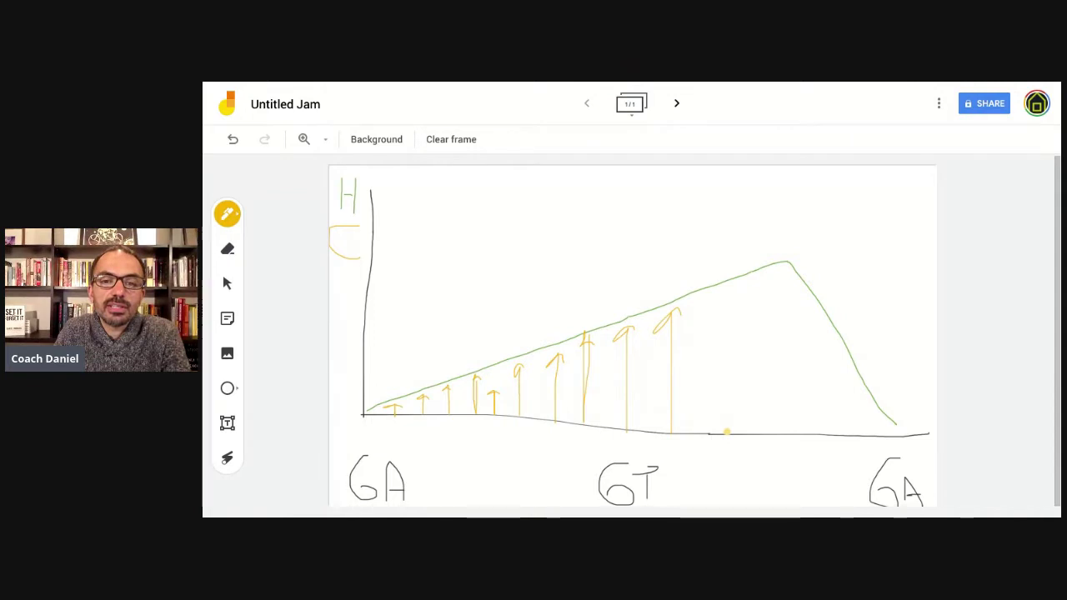
left_click_drag(727, 431, 734, 298)
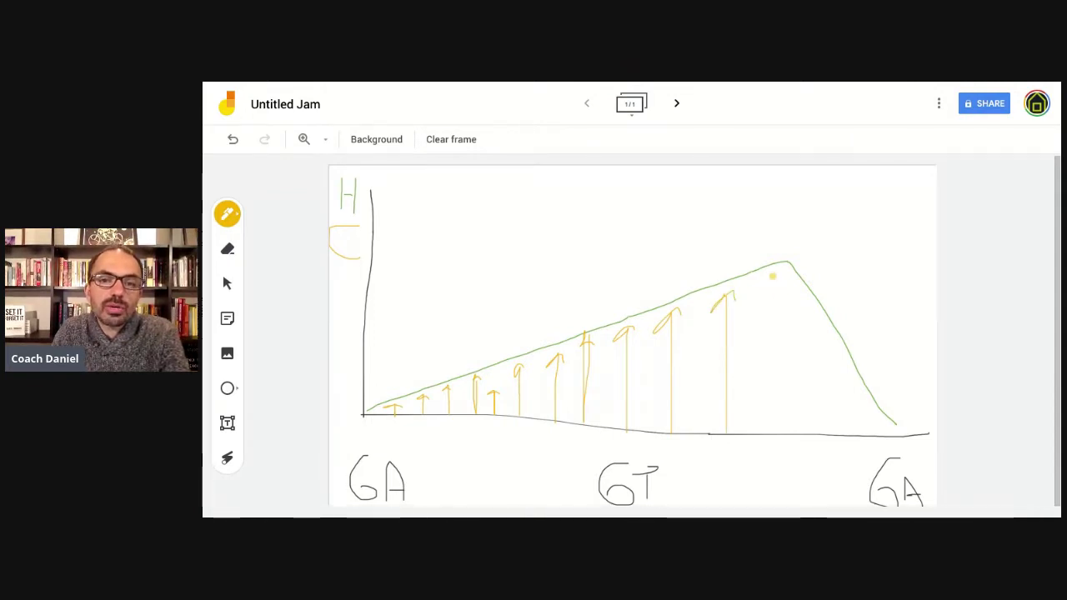
left_click_drag(771, 319, 772, 275)
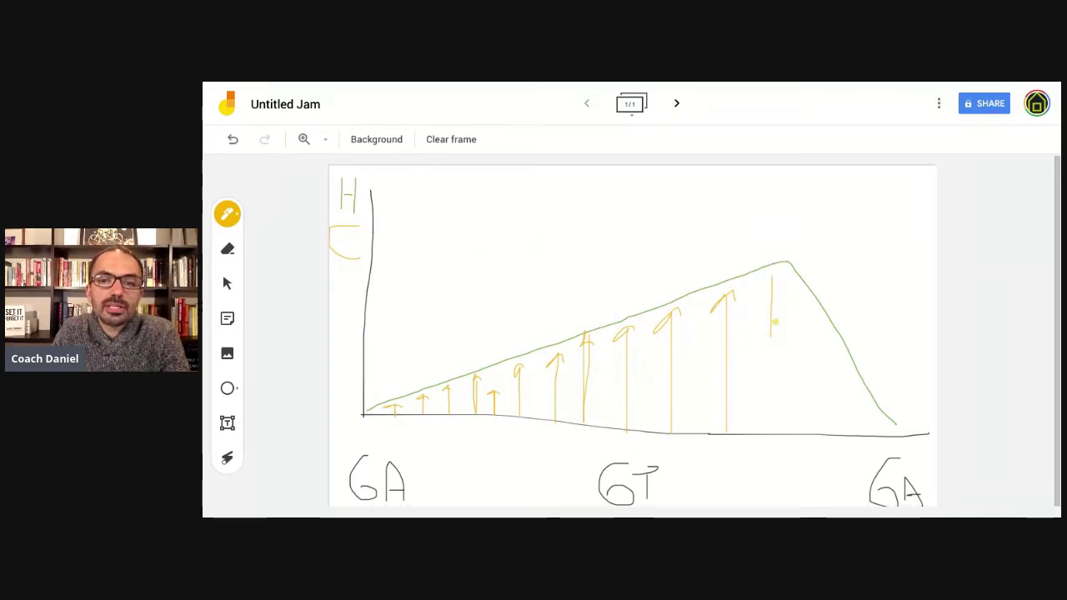
left_click_drag(774, 280, 769, 414)
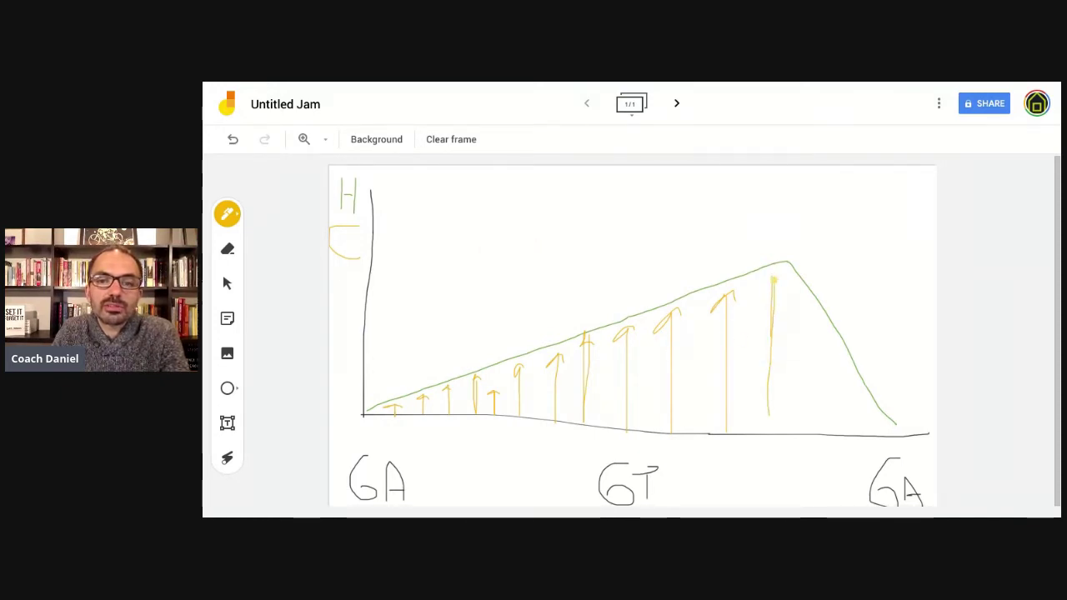
left_click_drag(770, 285, 778, 284)
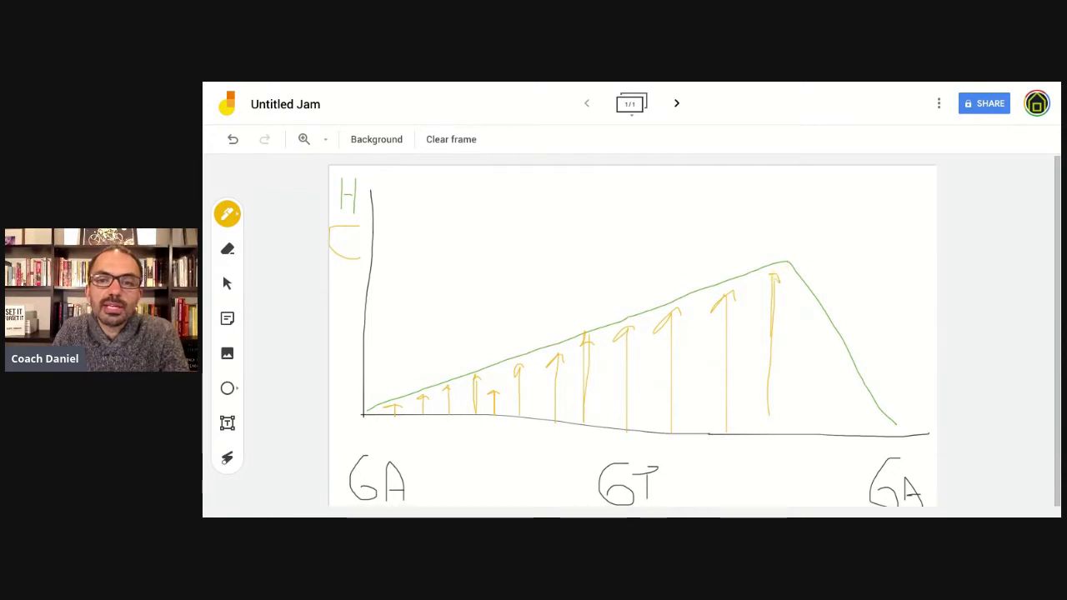
left_click_drag(784, 298, 784, 421)
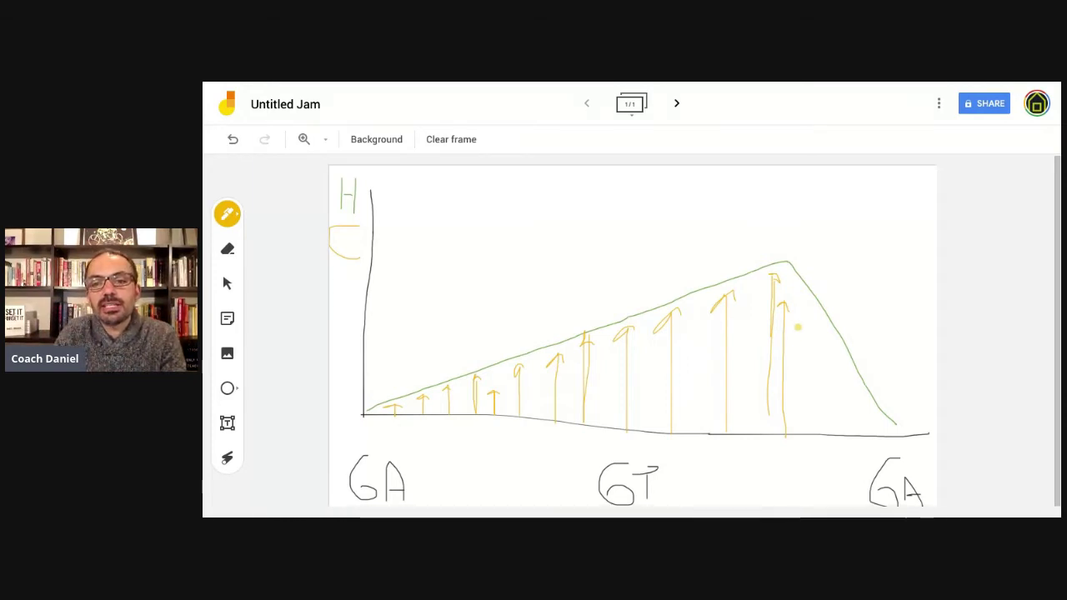
- Draw progressively shorter yellow arrows beneath the falling green slope toward the right 6A
left_click_drag(798, 328, 809, 432)
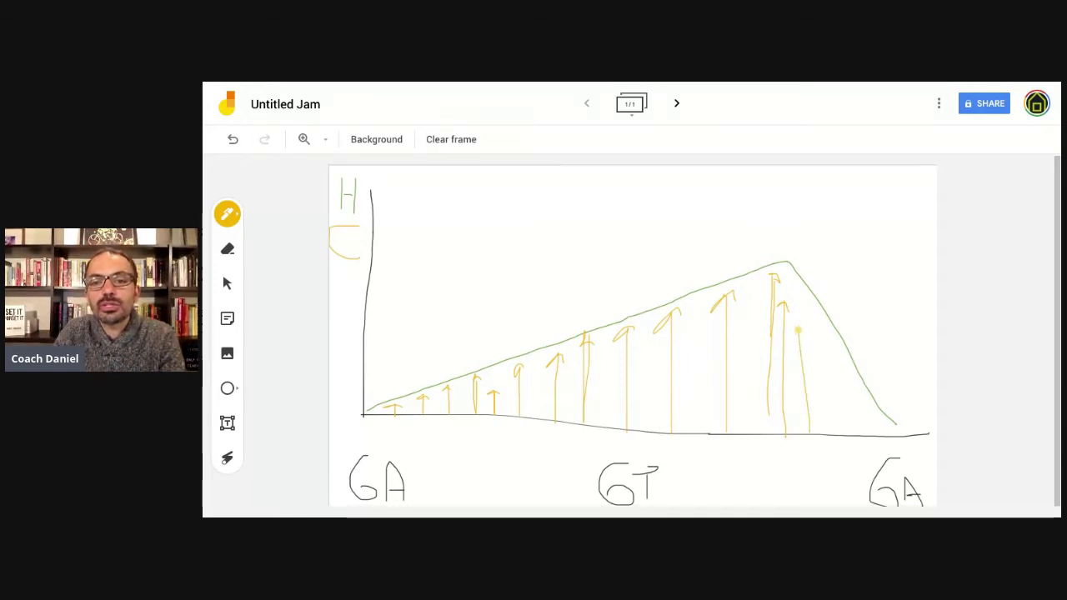
left_click_drag(798, 331, 799, 340)
left_click_drag(820, 382, 822, 446)
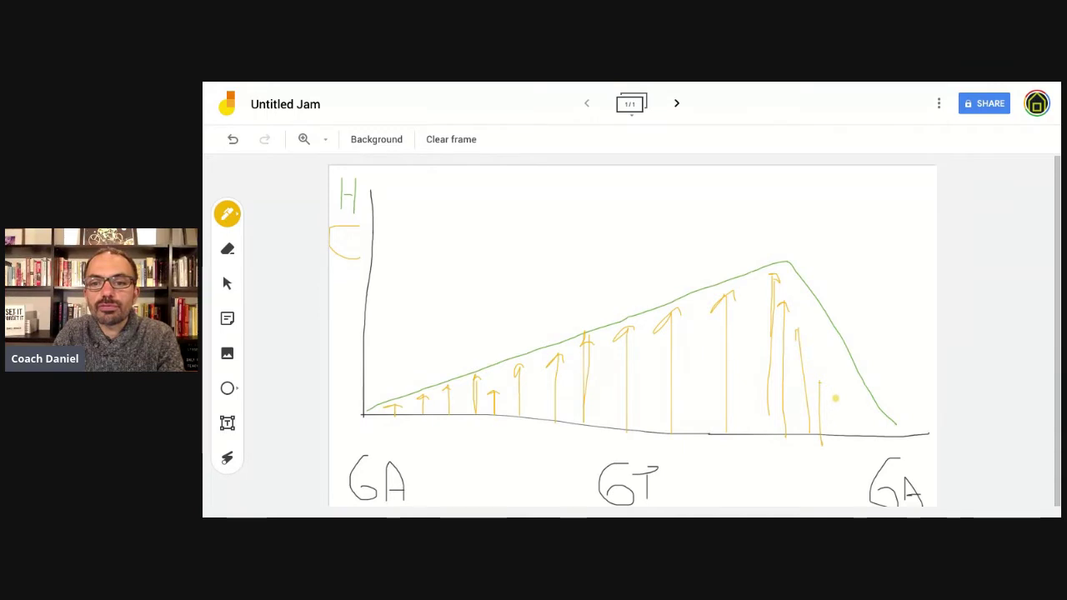
left_click_drag(838, 434, 836, 402)
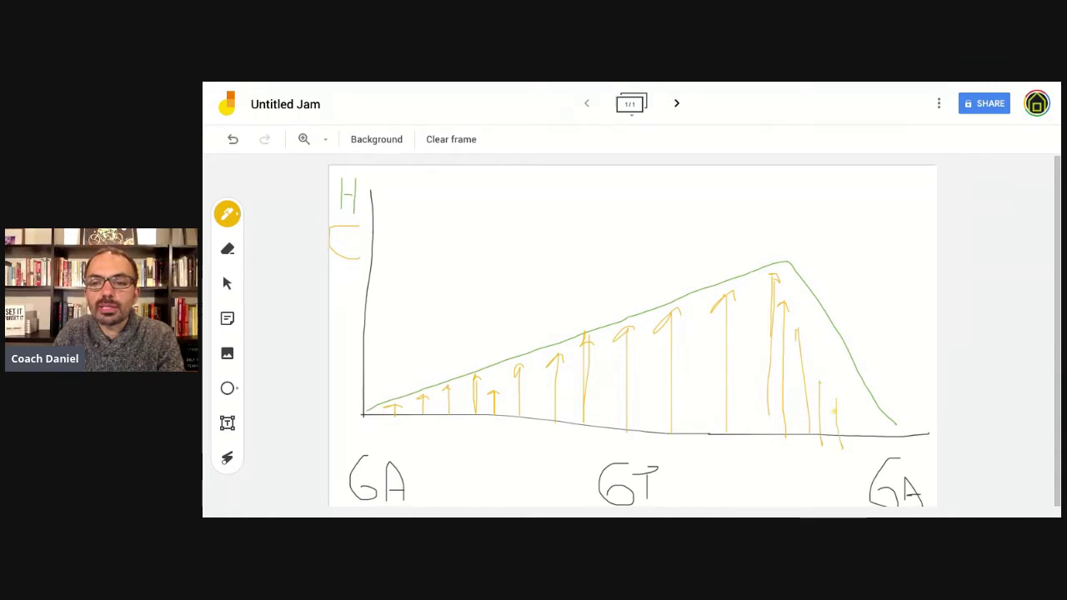
left_click_drag(849, 425, 854, 426)
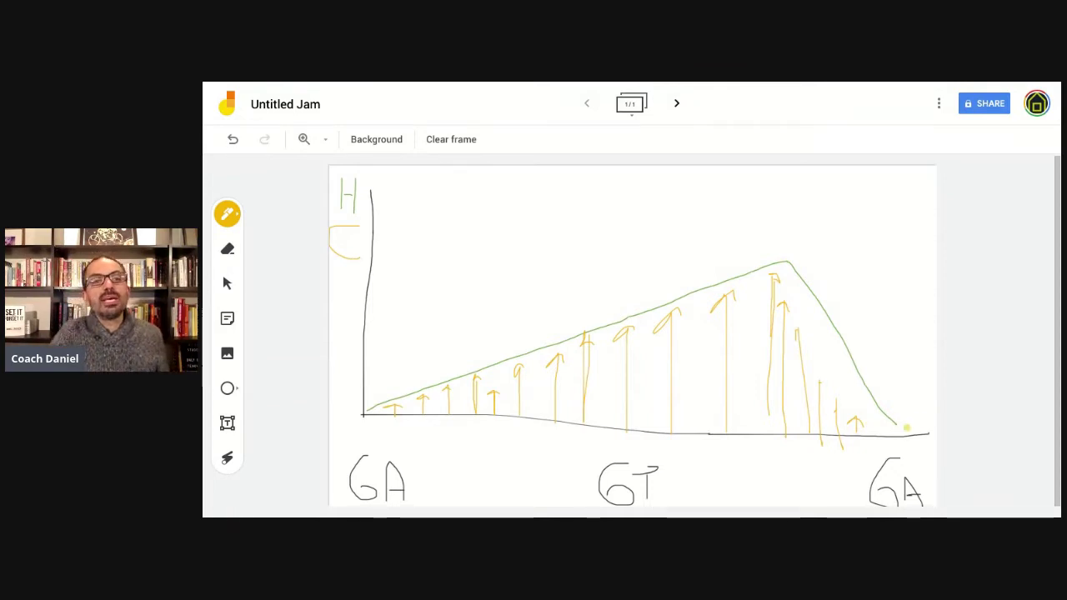
- In teal, draw a near-level line from the vertical axis to the green peak, ending in a spike
left_click(236, 219)
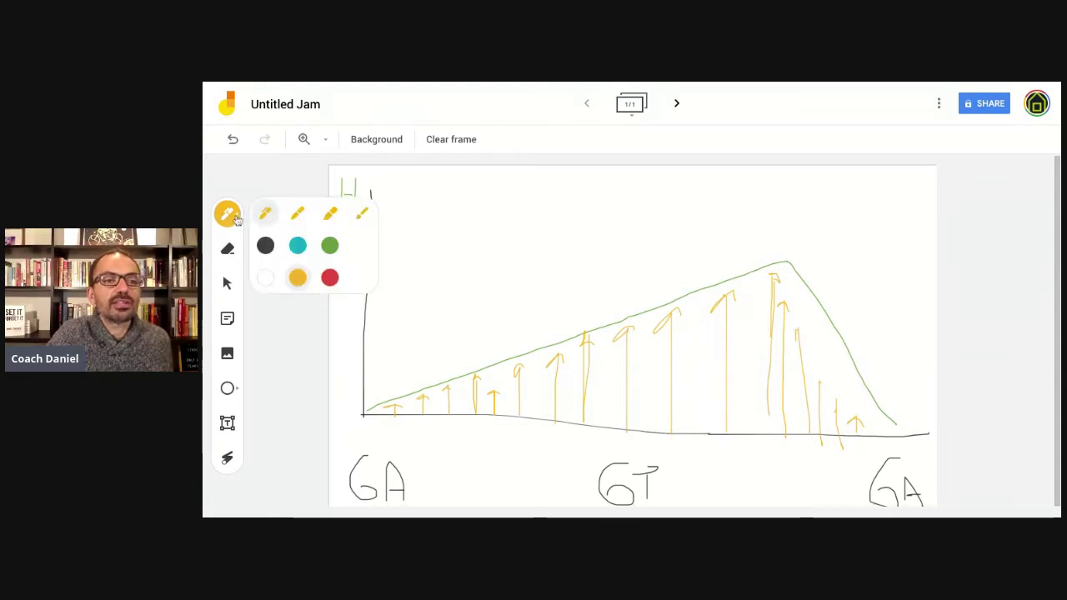
left_click(297, 245)
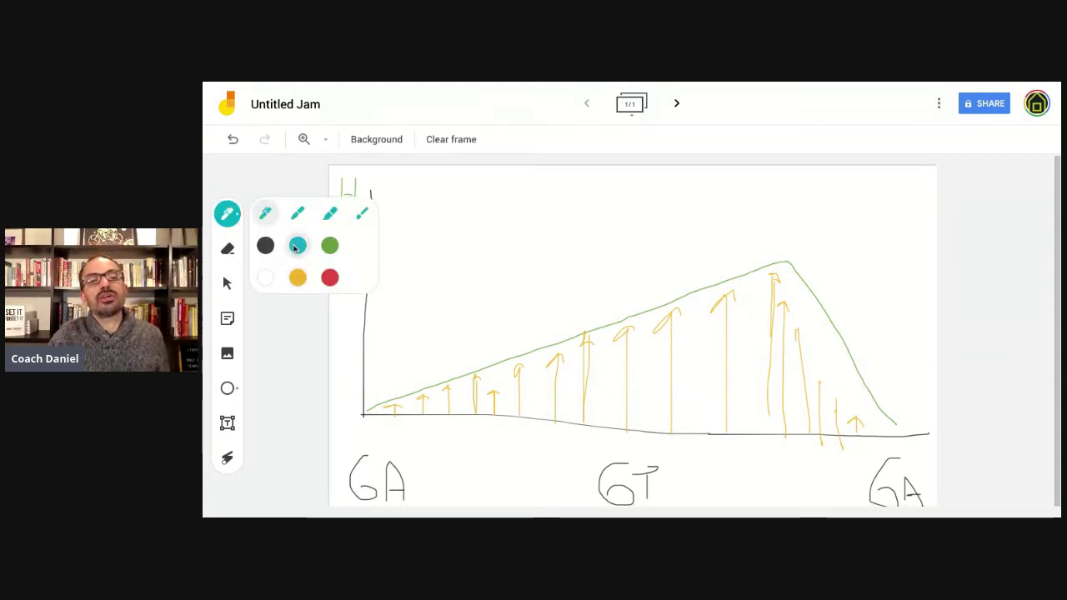
left_click(412, 257)
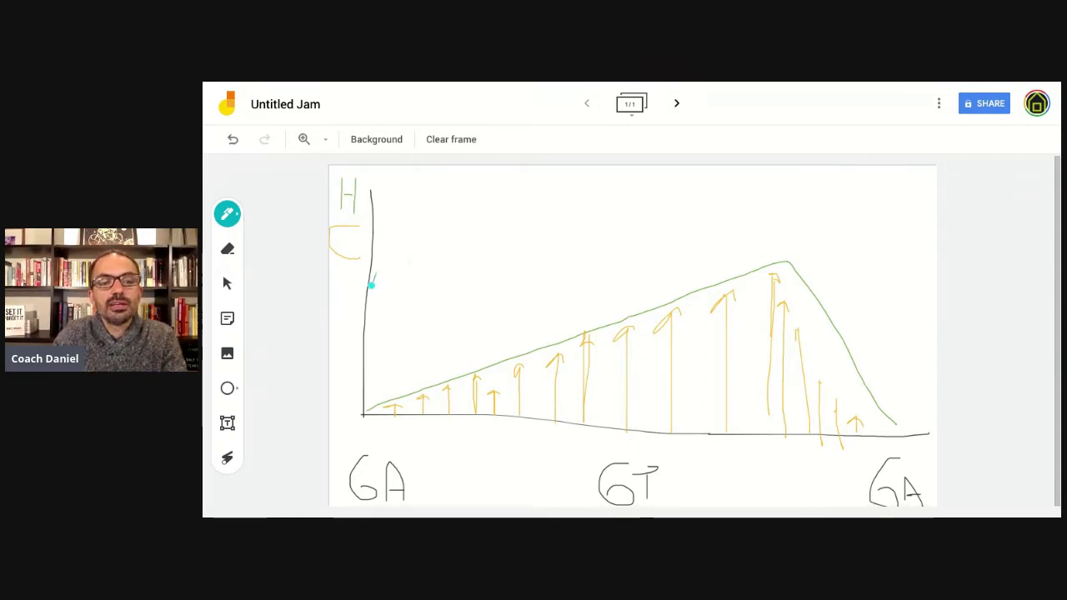
left_click_drag(372, 285, 374, 271)
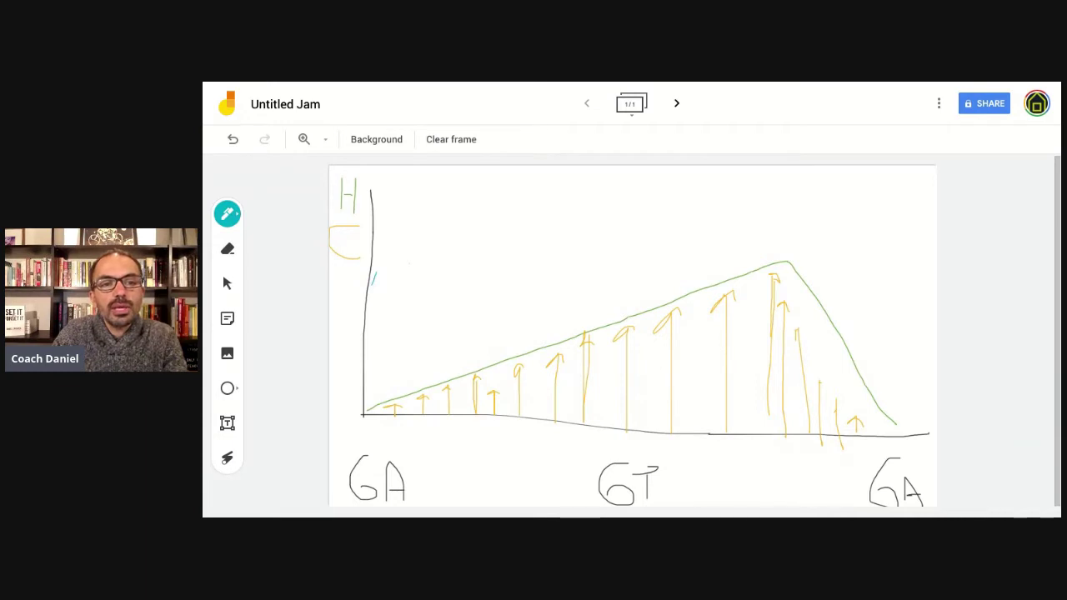
mouse_move(402, 271)
left_mouse_down()
mouse_move(471, 281)
mouse_move(486, 272)
left_mouse_up()
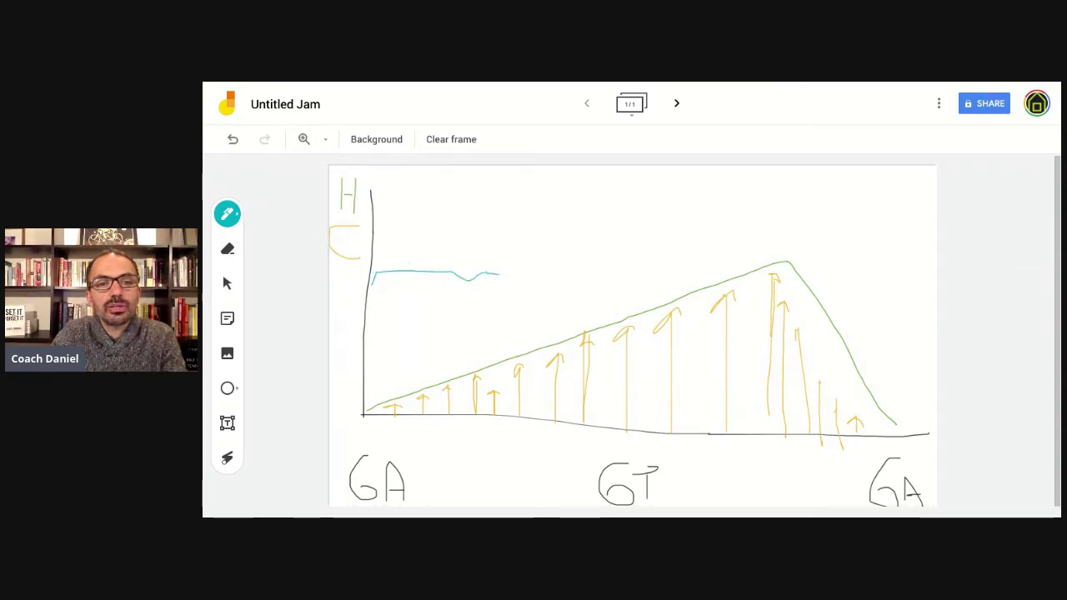
left_click_drag(499, 274, 747, 267)
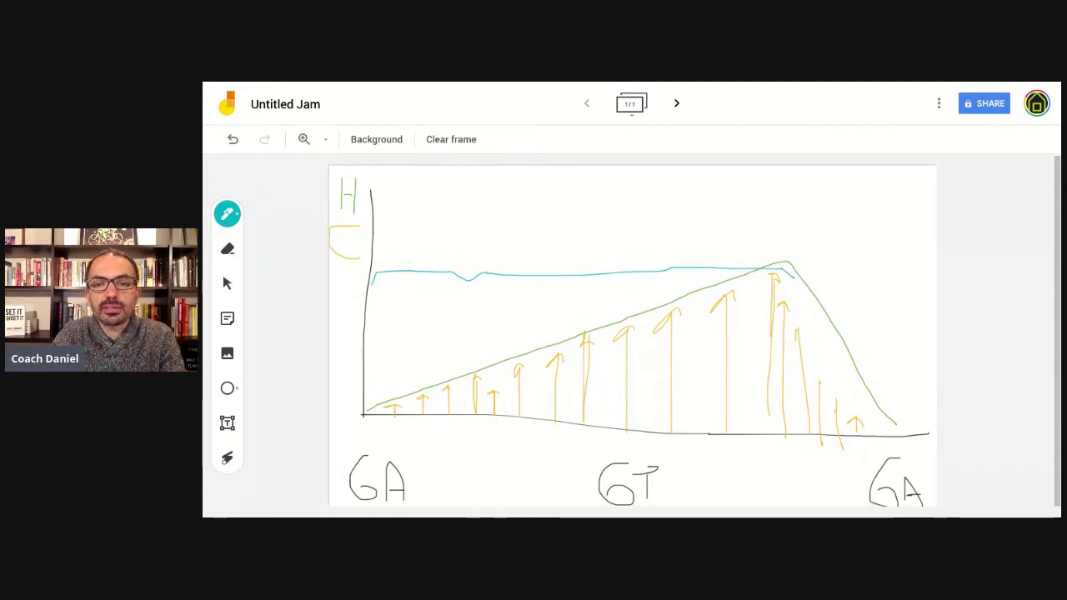
left_click_drag(790, 272, 794, 277)
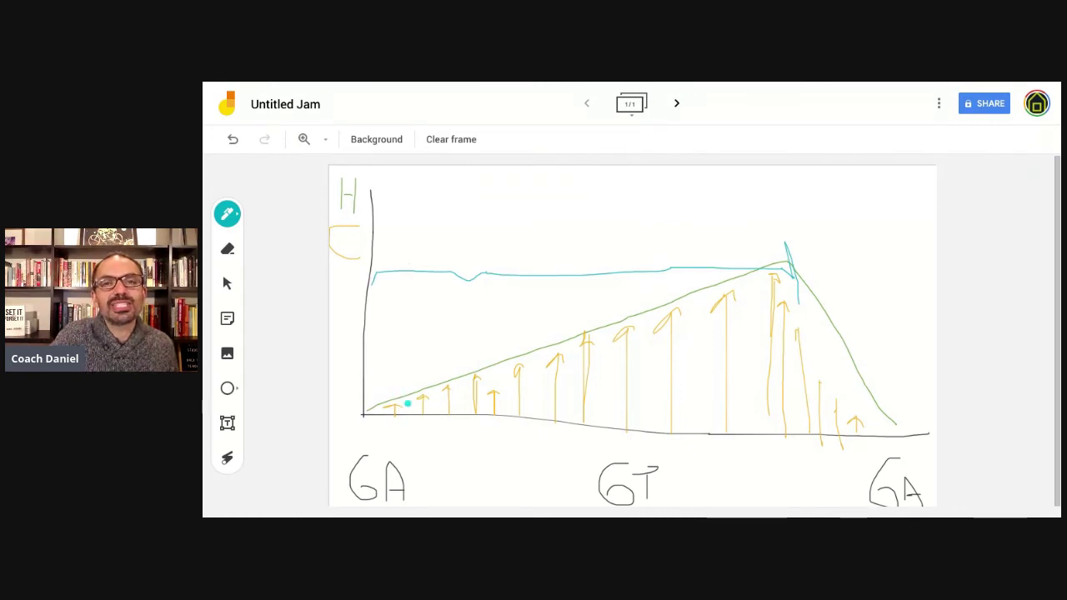
- Erase the green line's descending slope and set the pen back to green
left_click(228, 249)
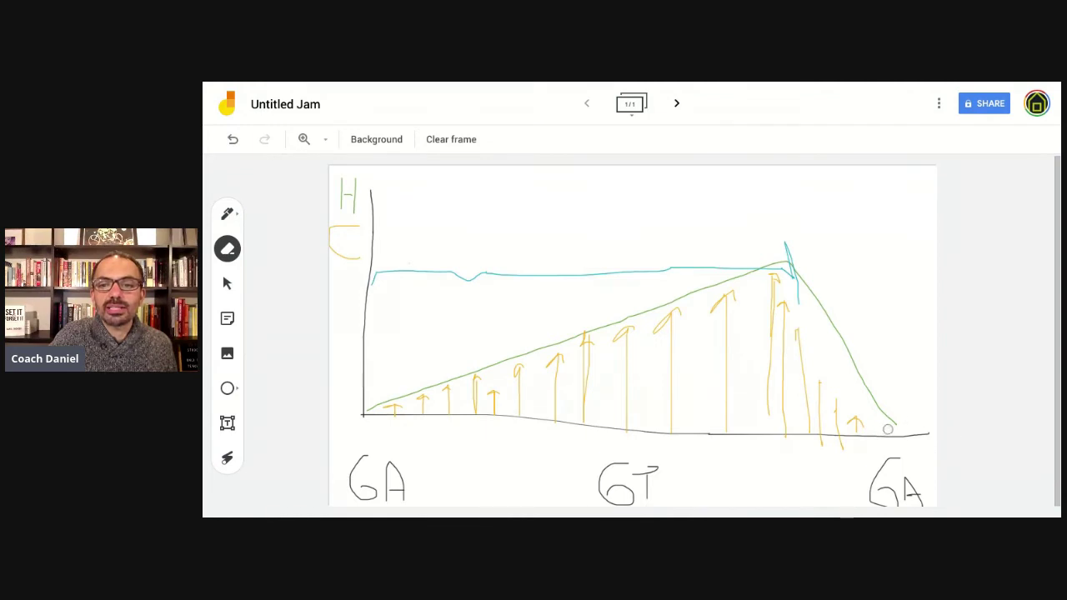
mouse_move(897, 425)
left_mouse_down()
mouse_move(821, 287)
mouse_move(834, 326)
mouse_move(784, 261)
mouse_move(829, 312)
left_mouse_up()
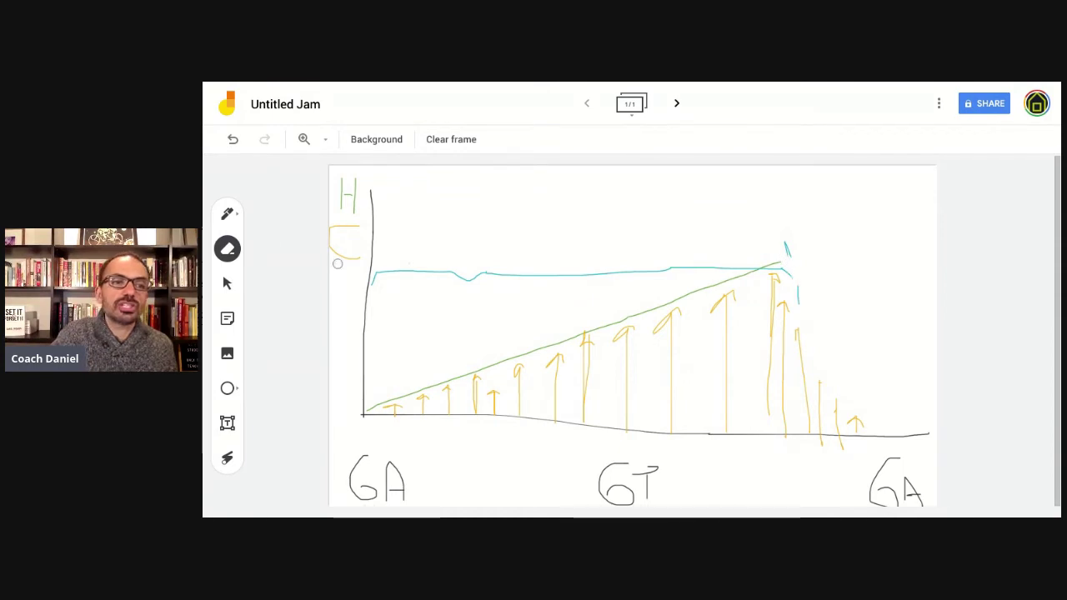
left_click(237, 218)
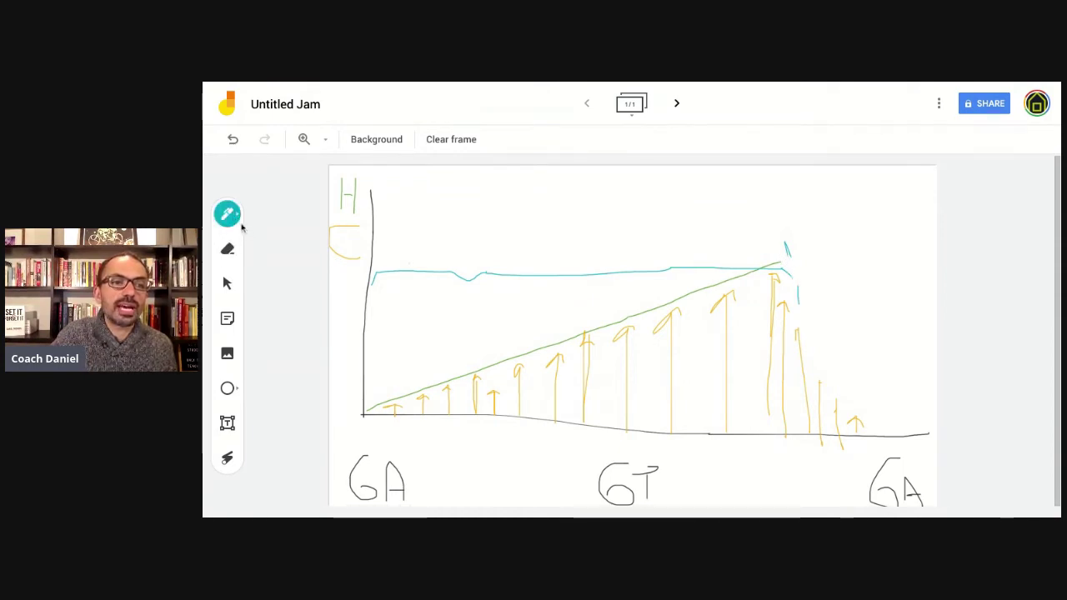
left_click(240, 218)
left_click(330, 245)
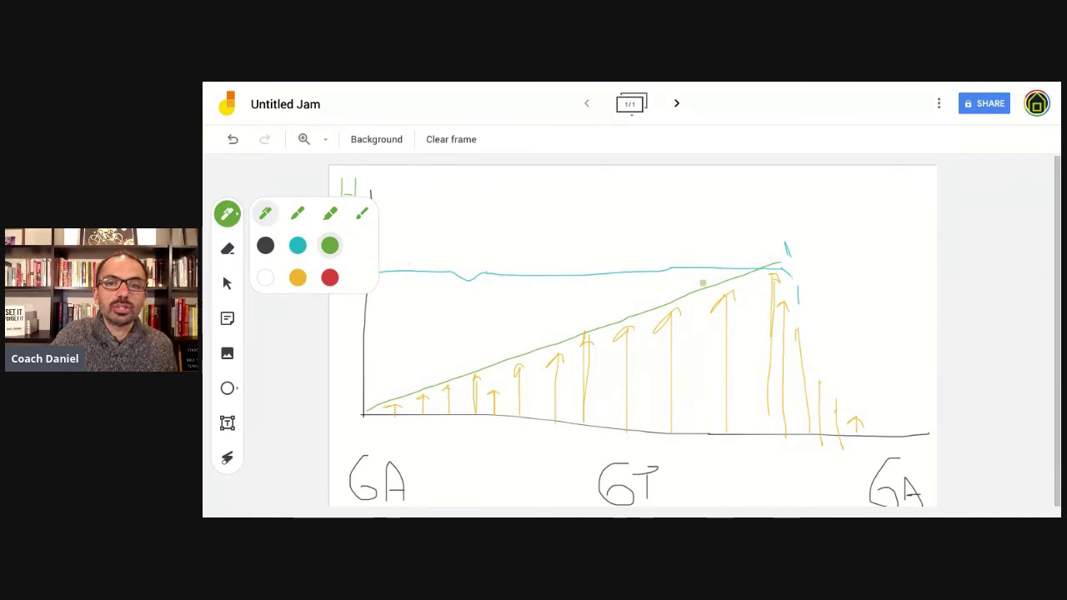
- Extend the green line up to the top right, add a stroke beside H, and circle the first yellow arrows
left_click_drag(782, 263, 913, 214)
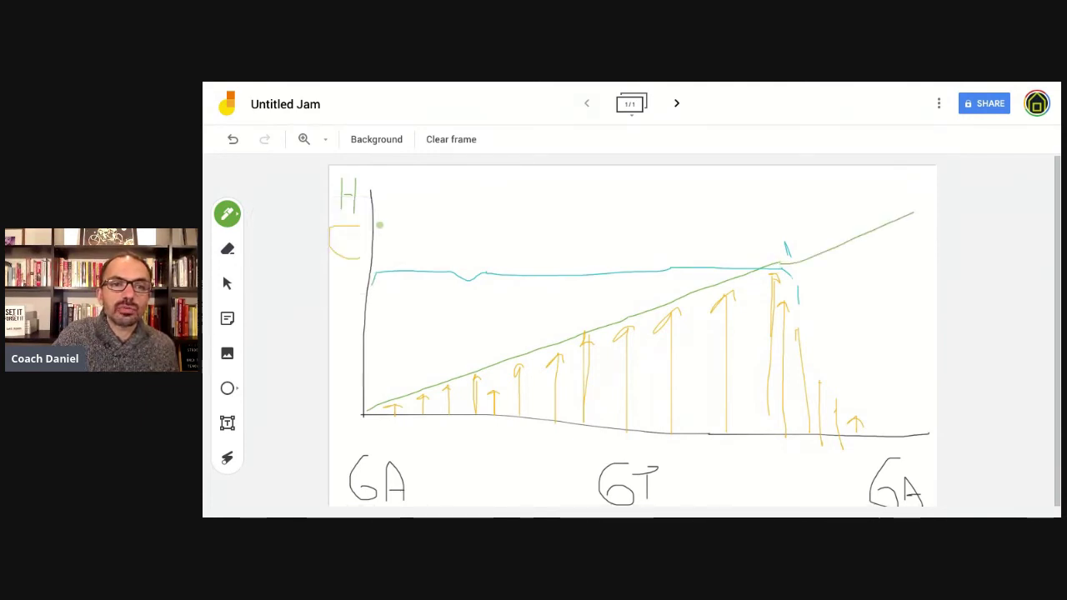
left_click_drag(392, 221, 423, 211)
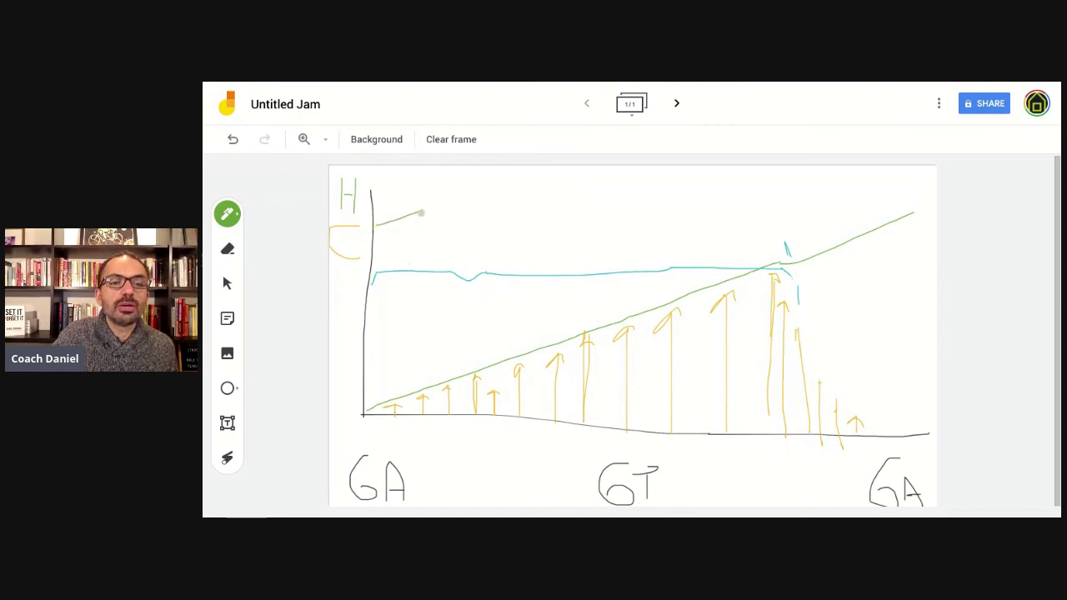
mouse_move(415, 380)
left_mouse_down()
mouse_move(400, 409)
mouse_move(487, 386)
mouse_move(407, 358)
mouse_move(376, 410)
mouse_move(425, 427)
left_mouse_up()
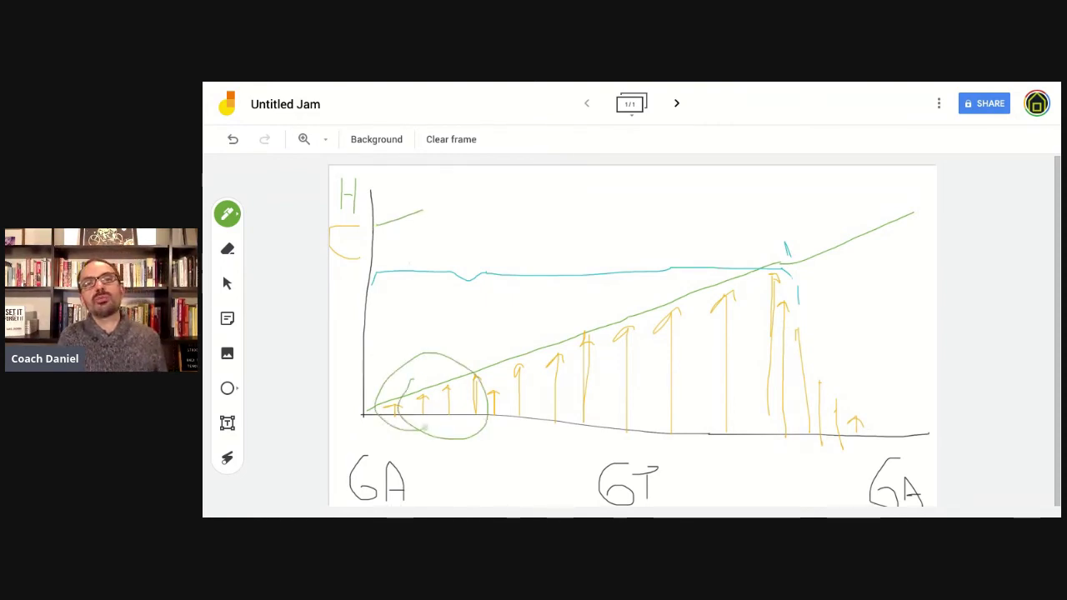